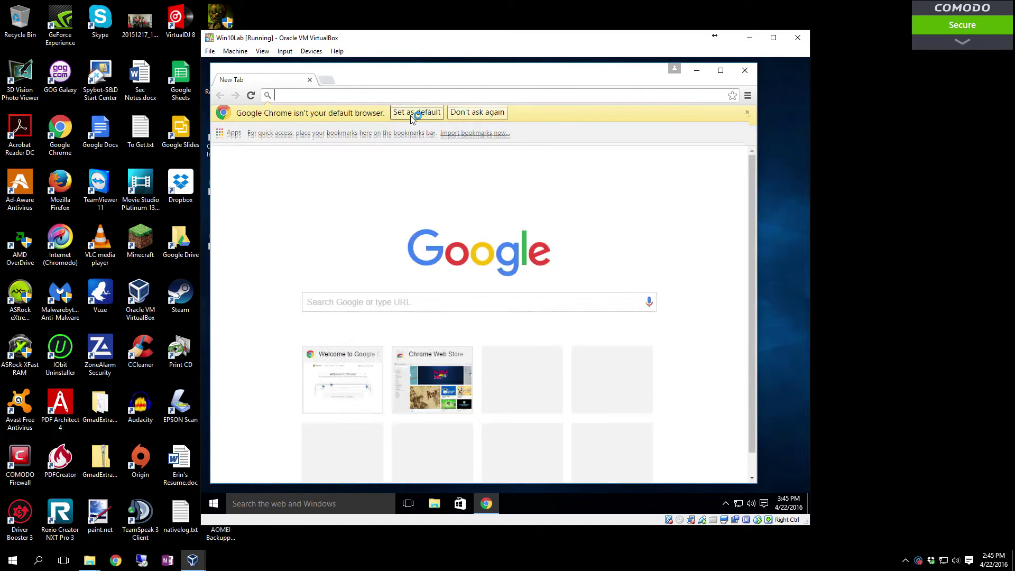
Step: Set Chrome as the default browser and maximize its window in the VM
left_click(410, 115)
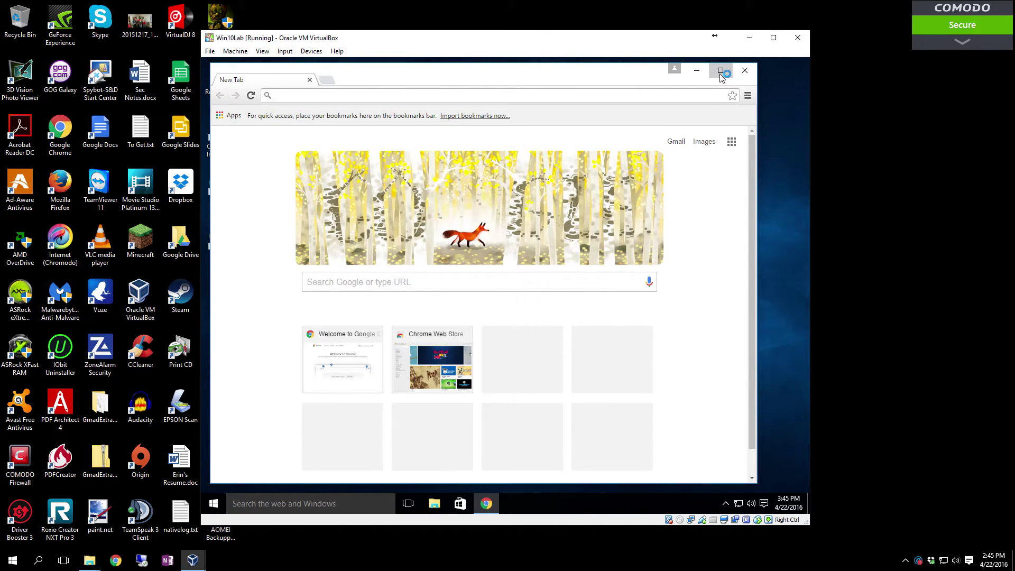
left_click(720, 71)
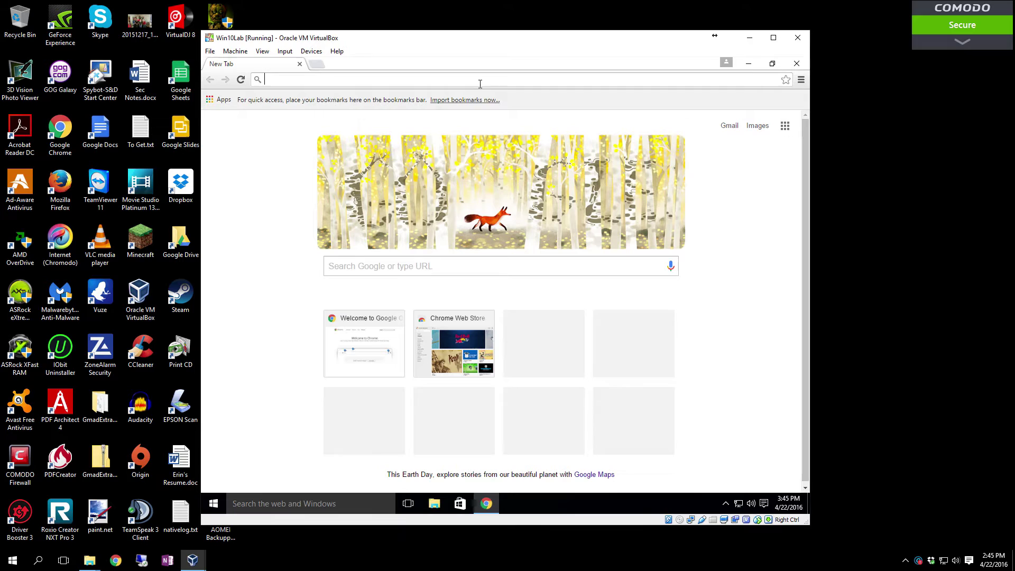
Step: Search Google for 'noscript lite chome' and open the NoScript Suite Lite store page in a new tab
type("noscrip")
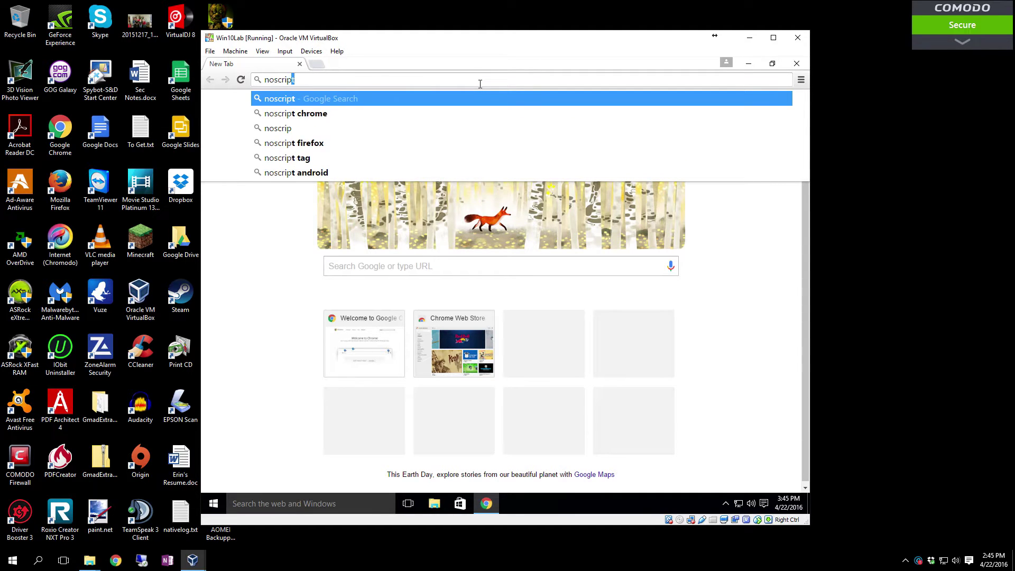
type("t lite ")
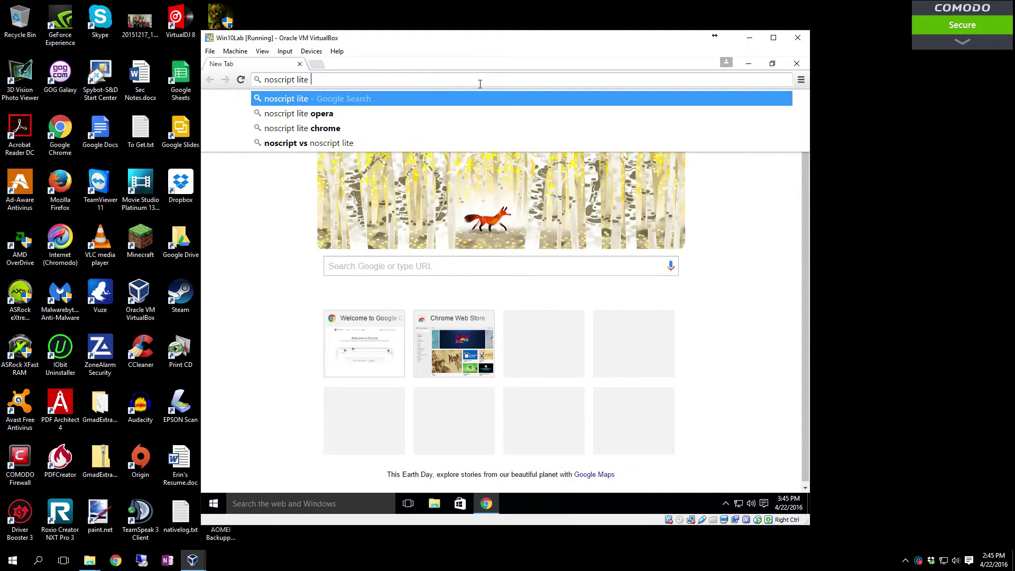
type("chome")
key("Return")
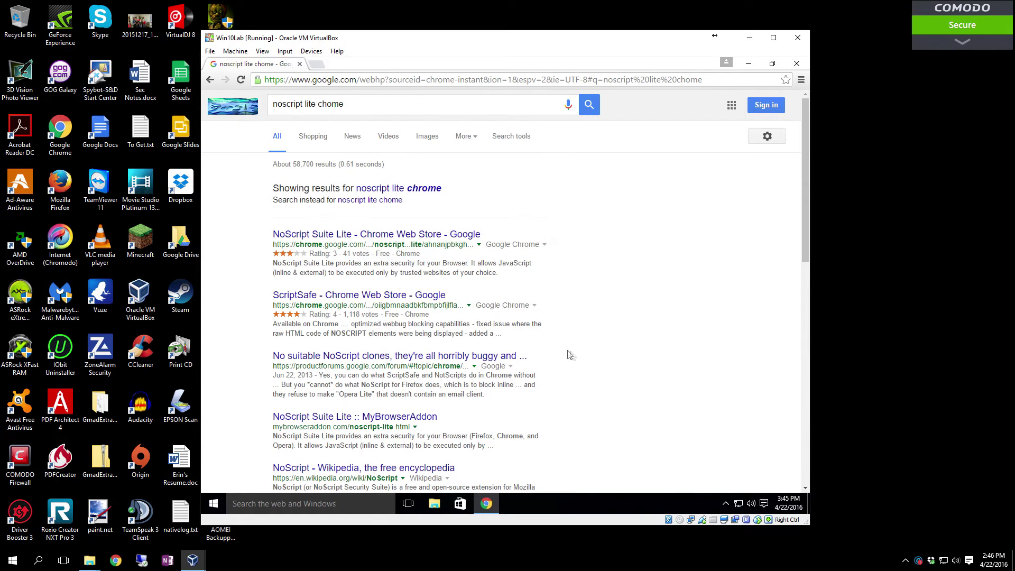
right_click(433, 238)
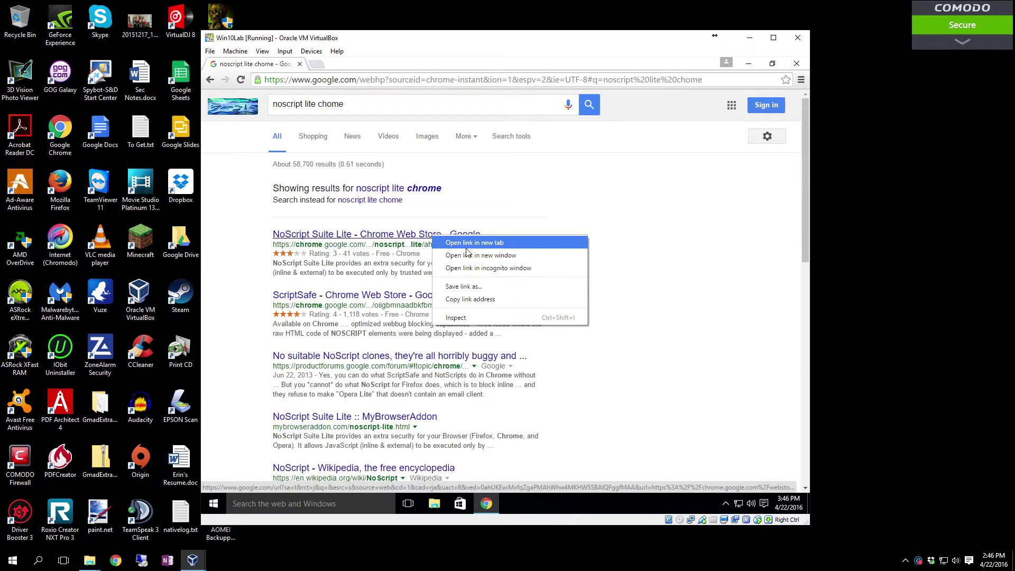
left_click(460, 240)
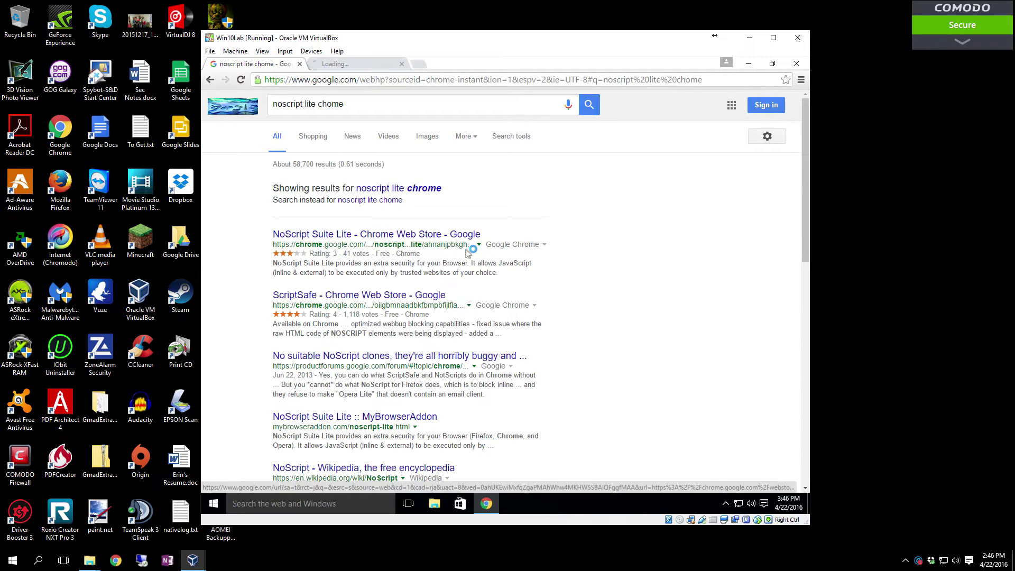
Step: Search for Adblock Plus and uBlock Origin for Chrome, then search 'WOT chrome'
triple_click(355, 104)
type("ad")
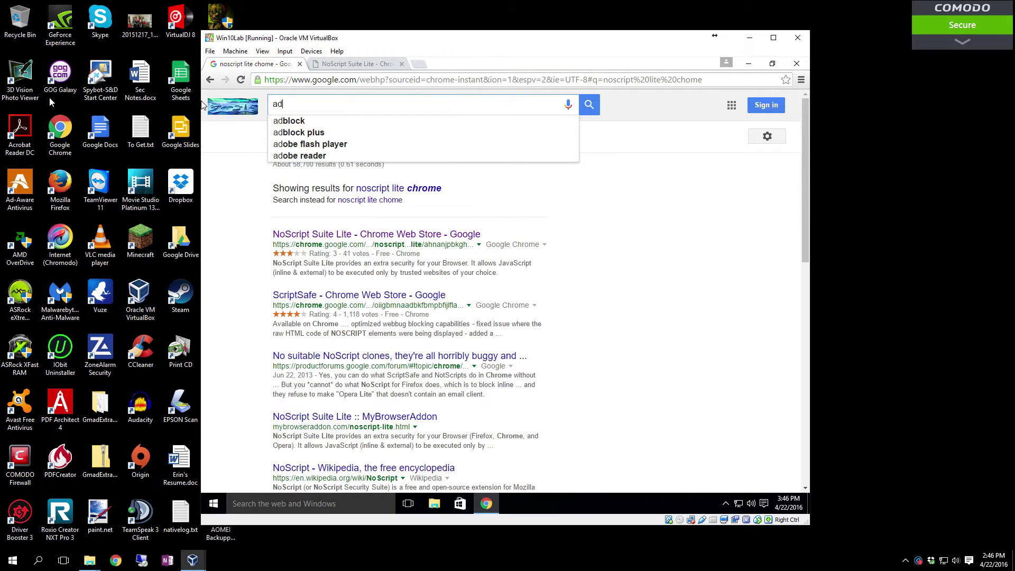
type("block p")
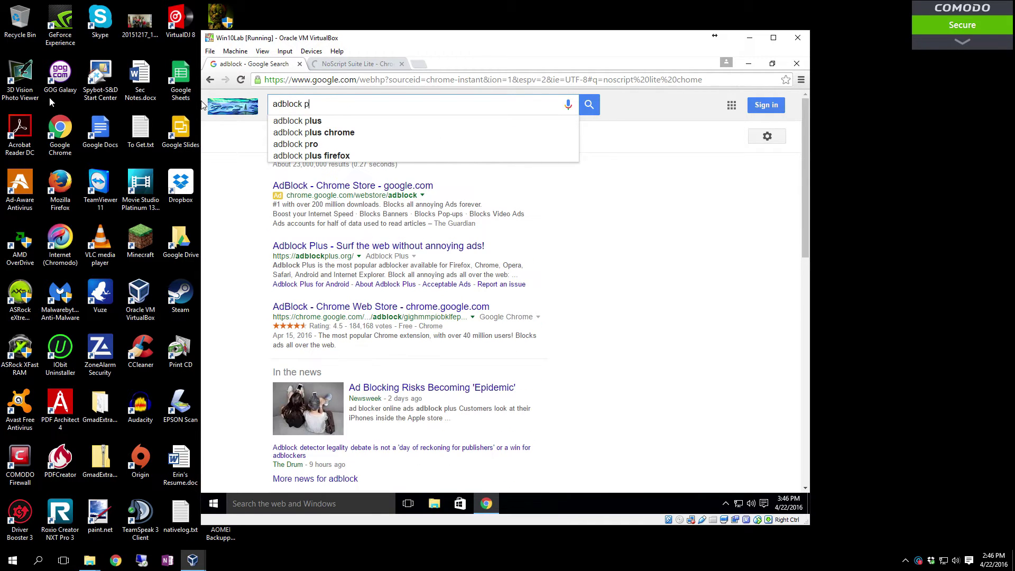
type("lus pro c")
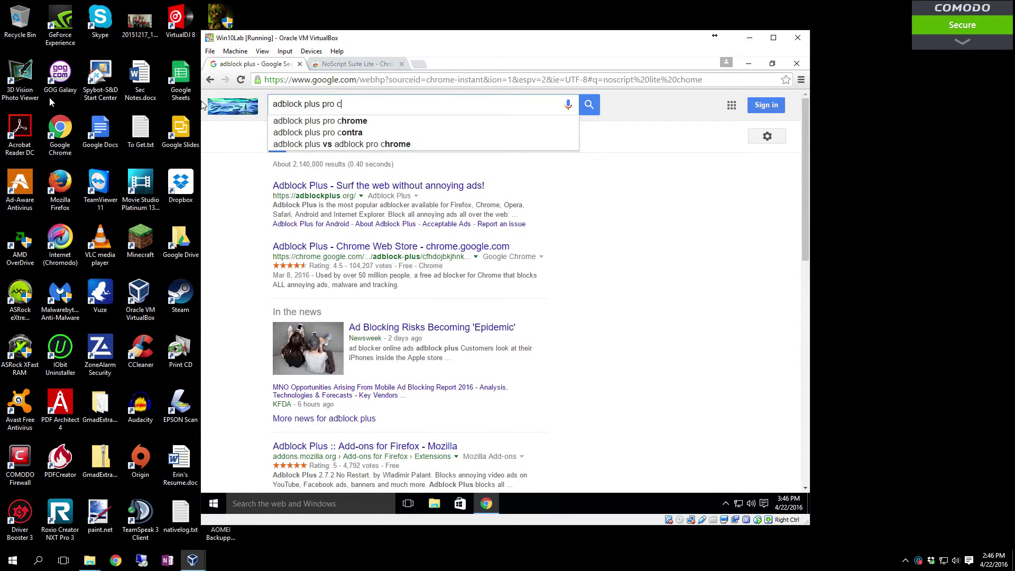
type("hrome")
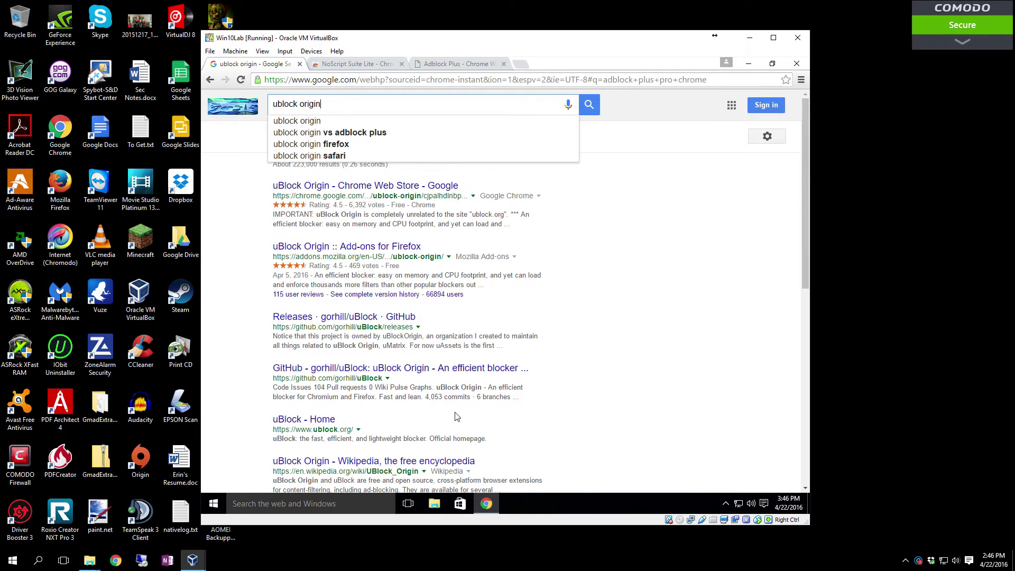
type("chrome")
key("Return")
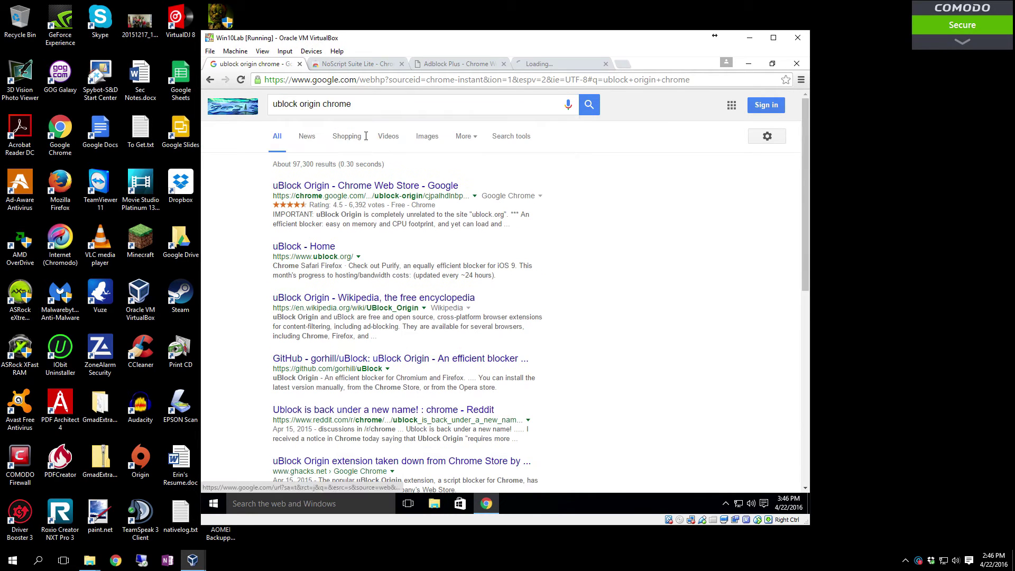
triple_click(368, 101)
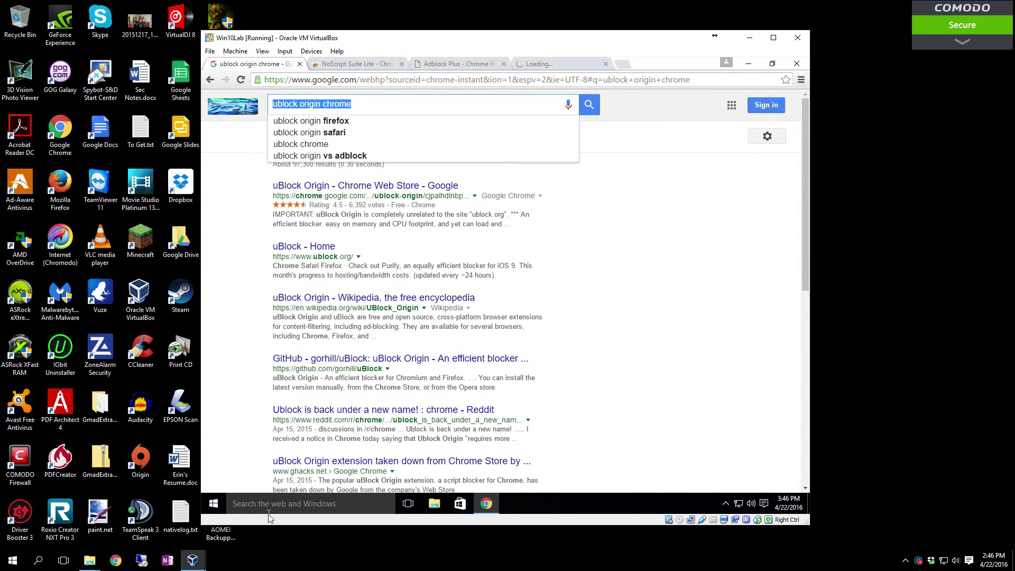
type("WOT chrome")
key("Return")
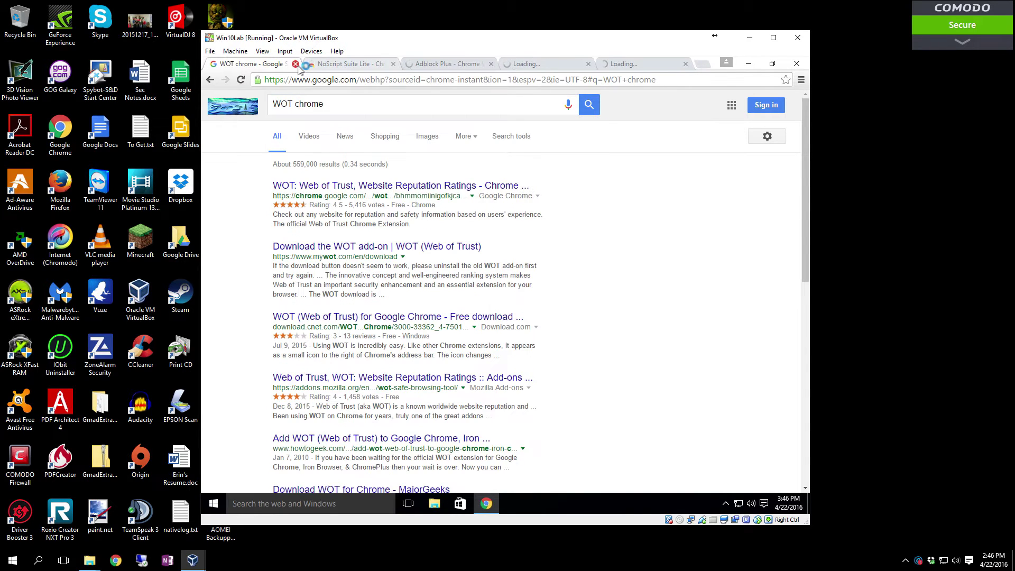
Step: Close the search tab, add NoScript Suite Lite to Chrome, and close its welcome page
left_click(295, 64)
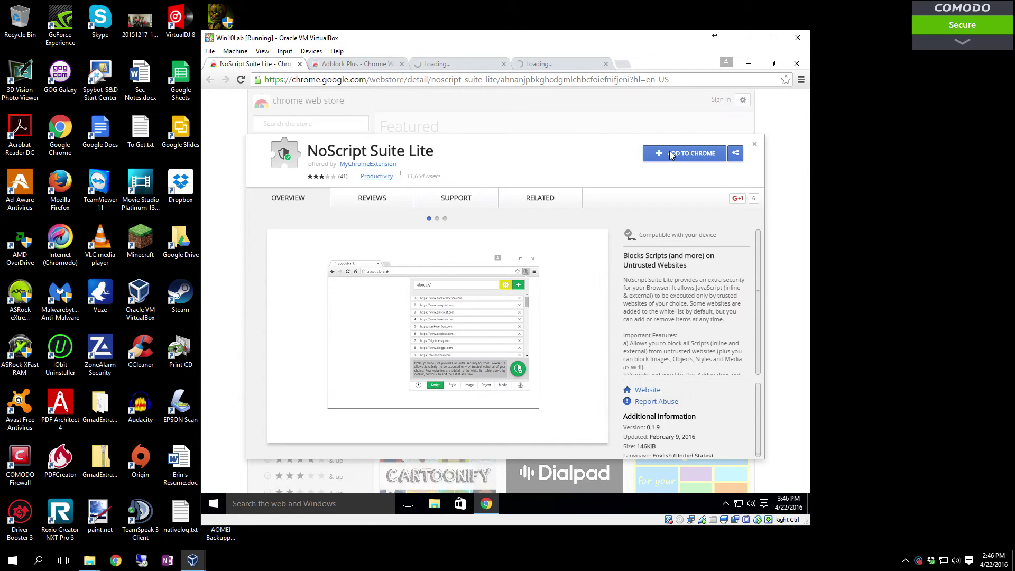
left_click(672, 156)
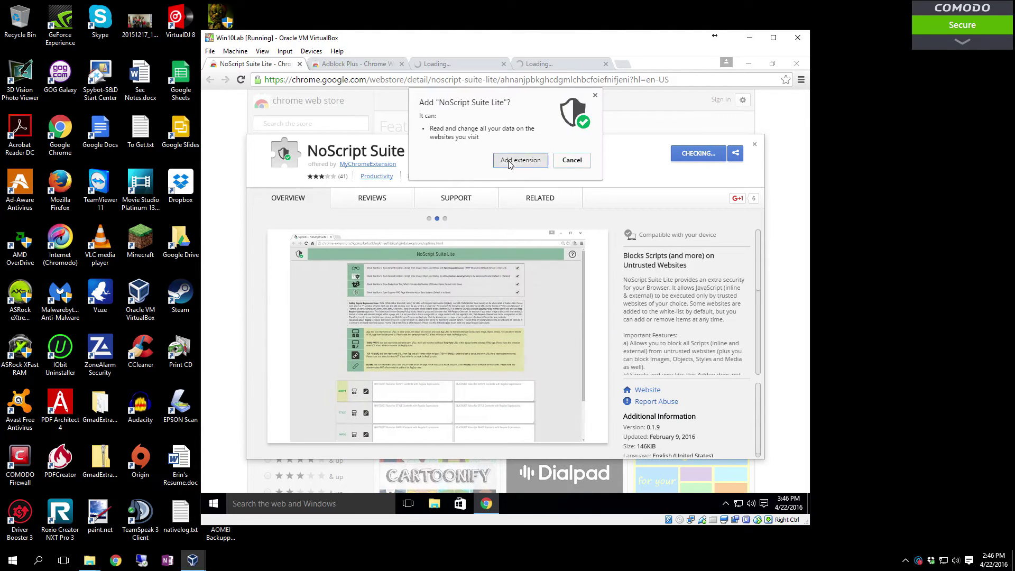
left_click(515, 162)
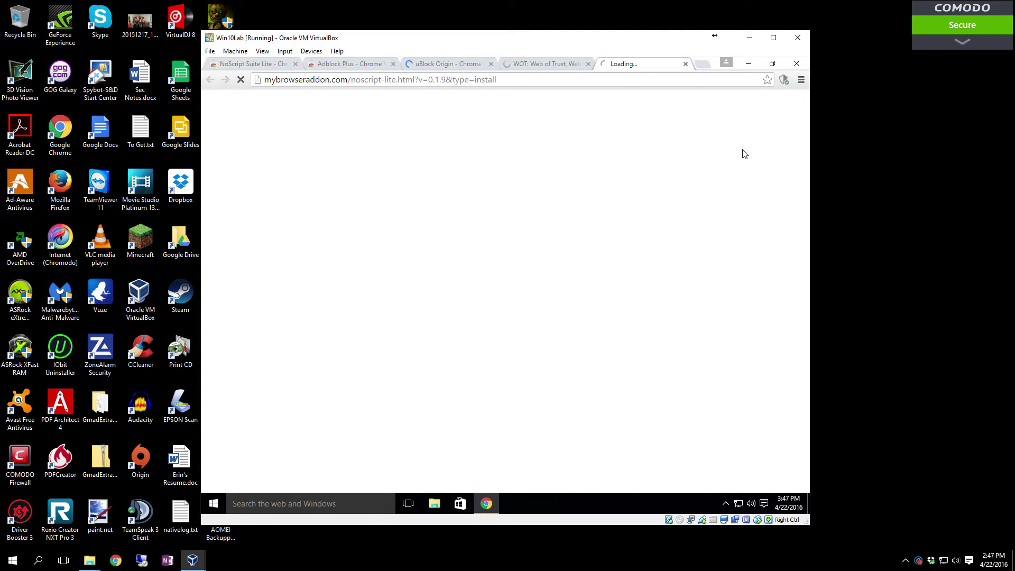
left_click(685, 62)
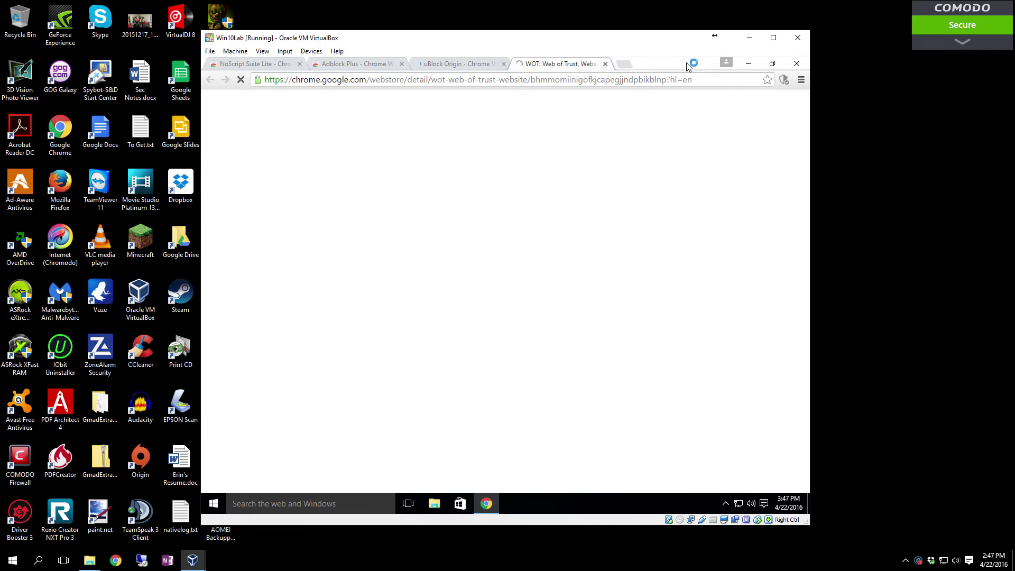
left_click(295, 65)
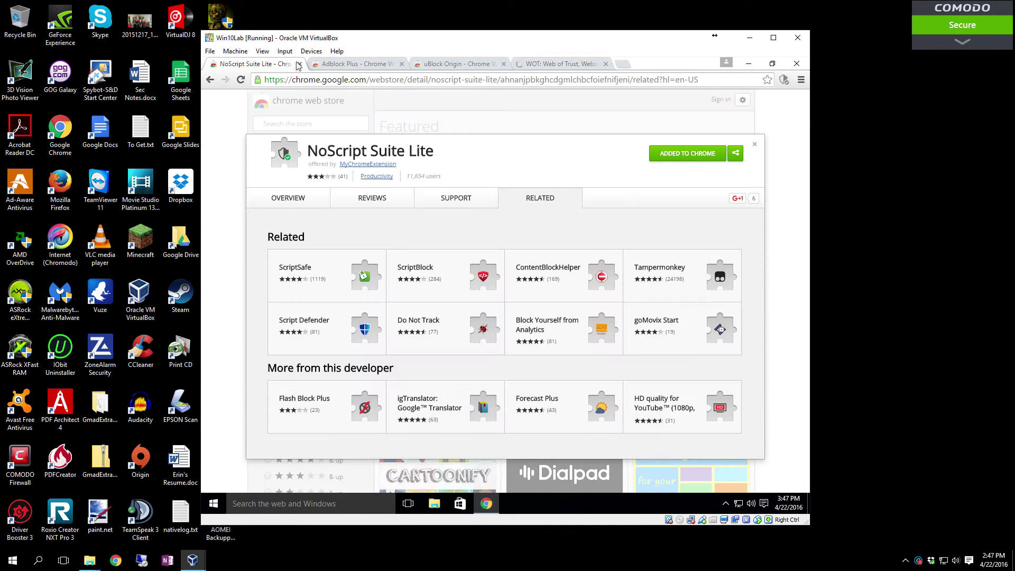
Step: Close the NoScript tab, add Adblock Plus to Chrome, and close its welcome page
left_click(299, 64)
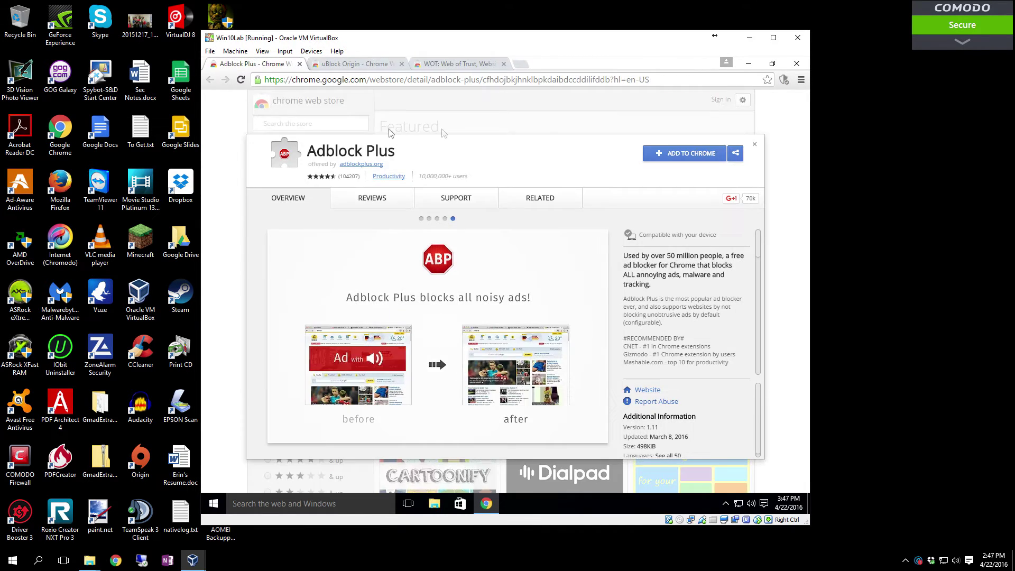
left_click(684, 154)
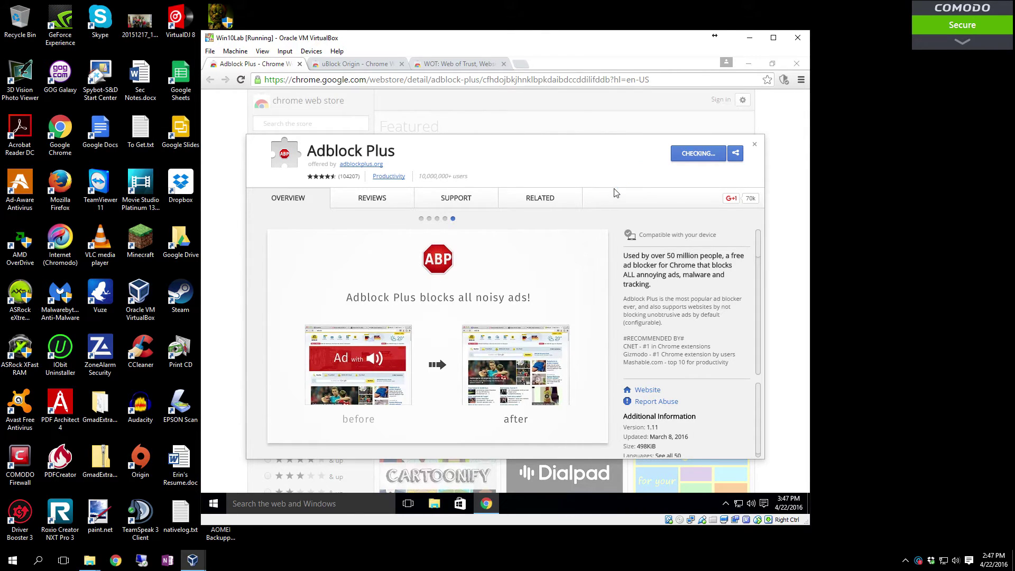
left_click(525, 174)
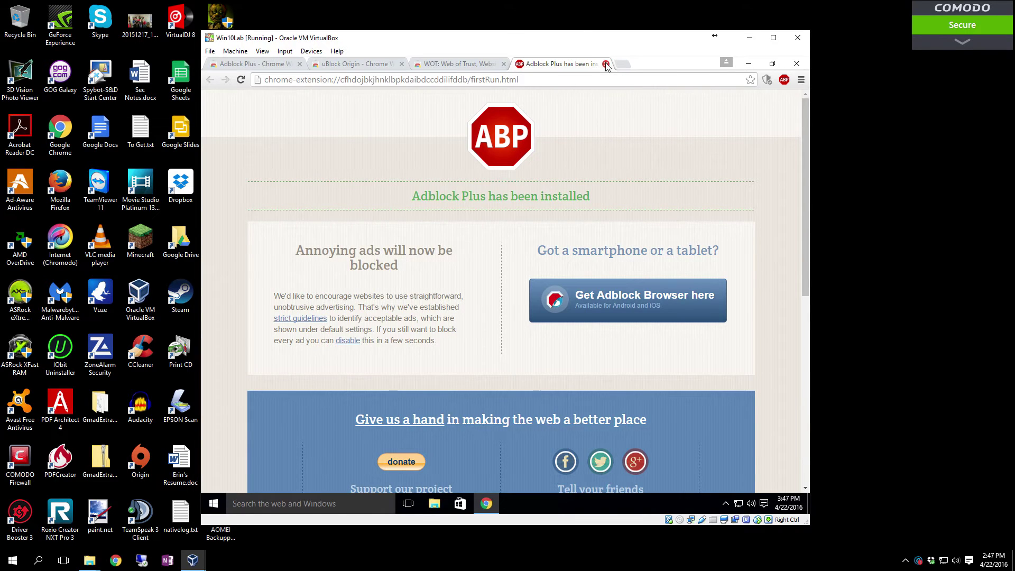
left_click(606, 64)
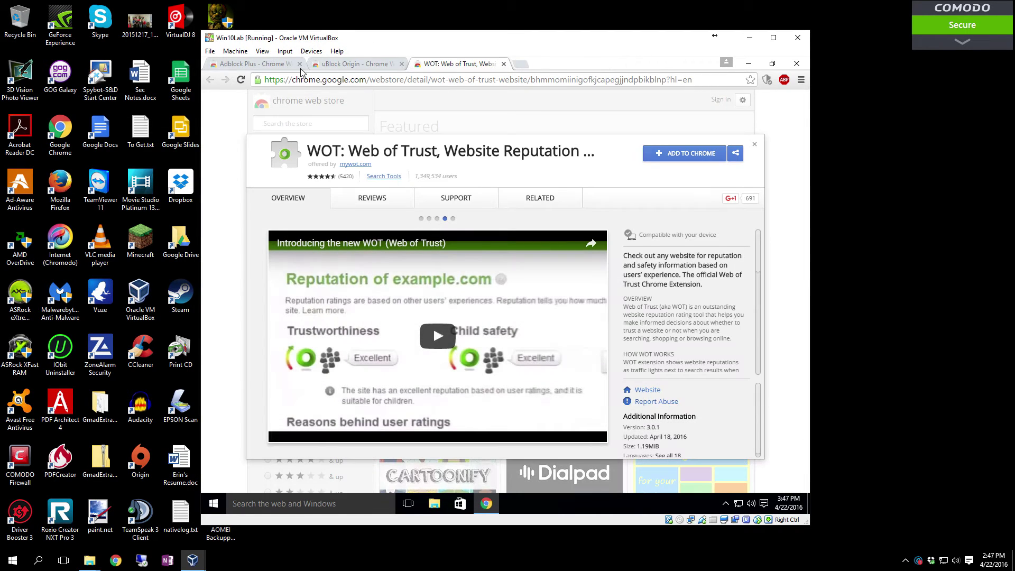
left_click(294, 65)
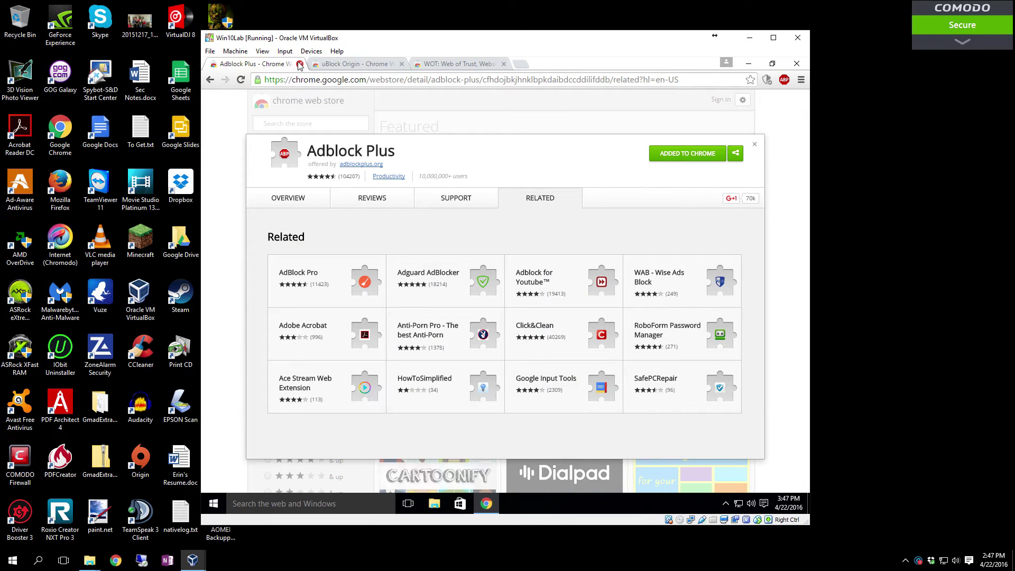
Step: Close the Adblock Plus tab and add uBlock Origin to Chrome from its store page
left_click(299, 64)
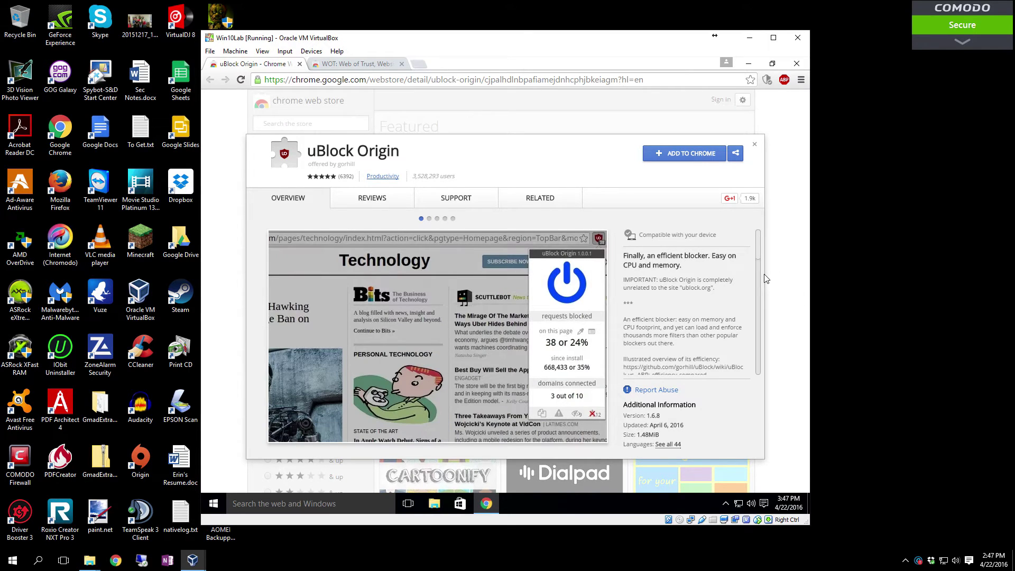
scroll(670, 262, "down", 3)
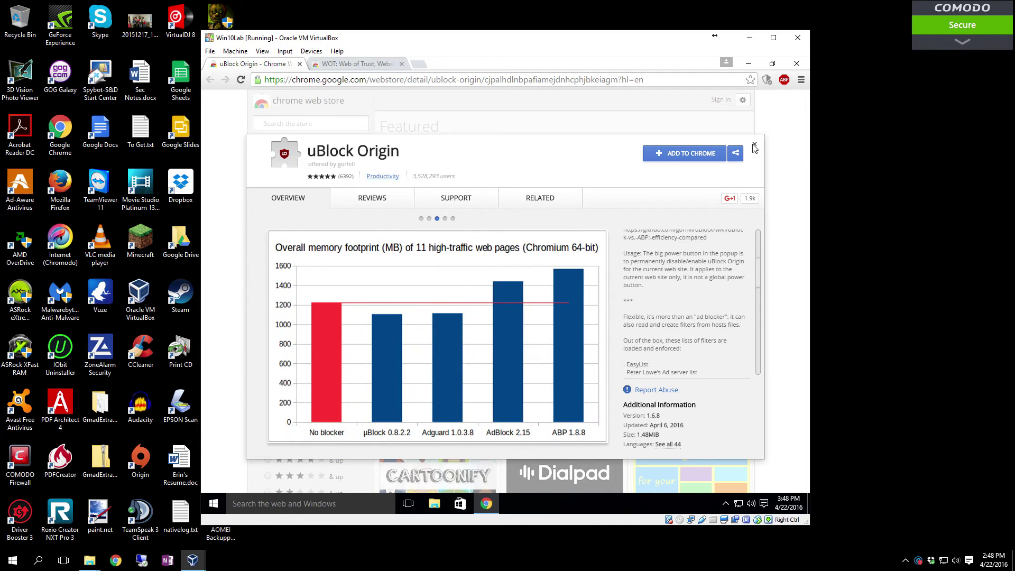
left_click(687, 153)
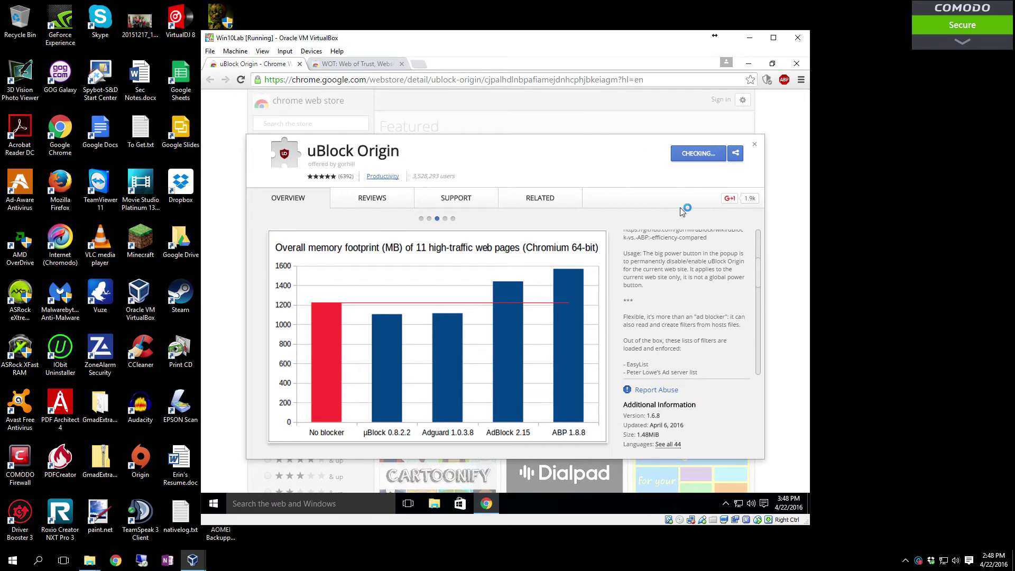
left_click(519, 176)
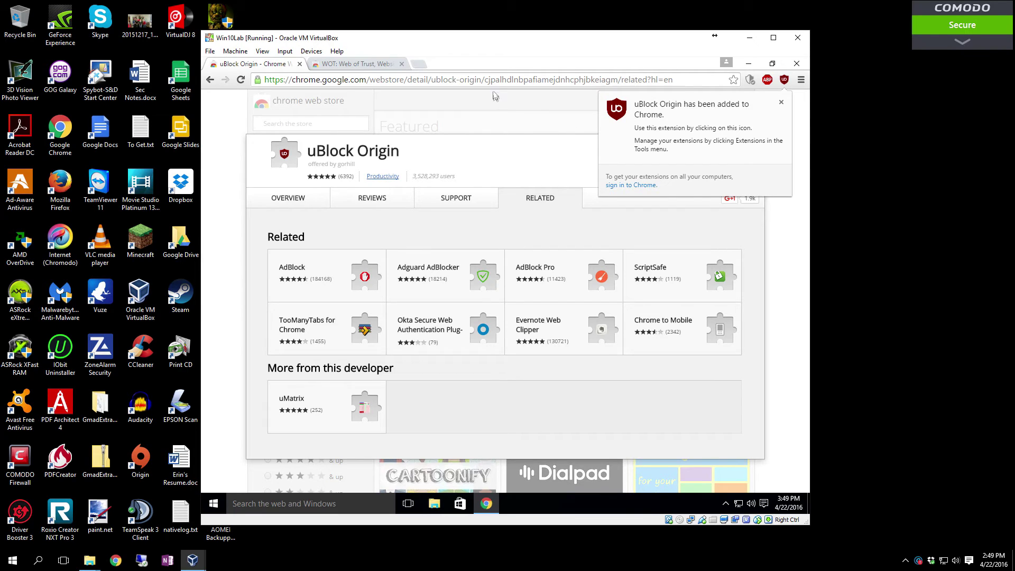
Step: Close the uBlock Origin tab and add WOT: Web of Trust to Chrome
left_click(299, 64)
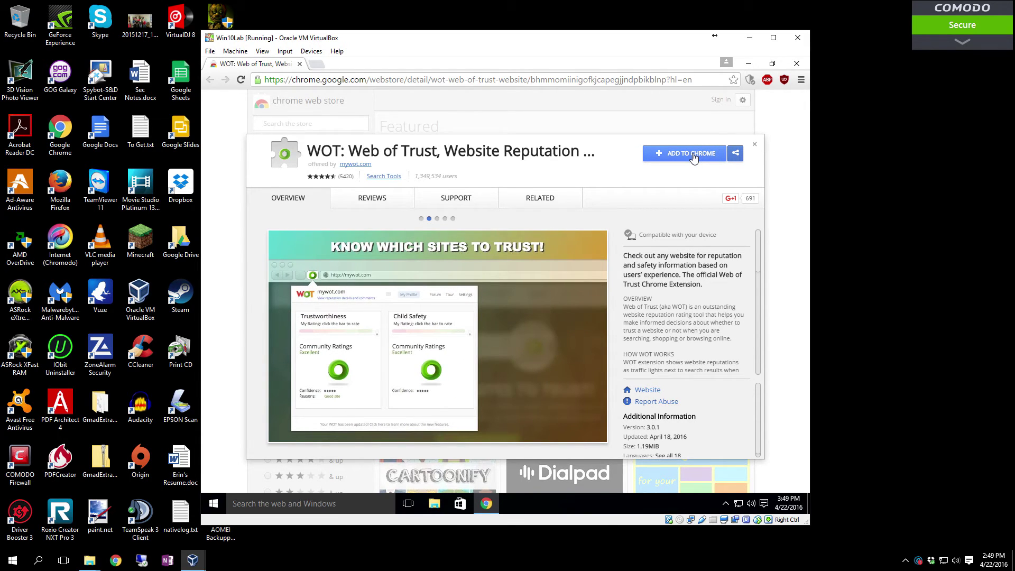
left_click(693, 157)
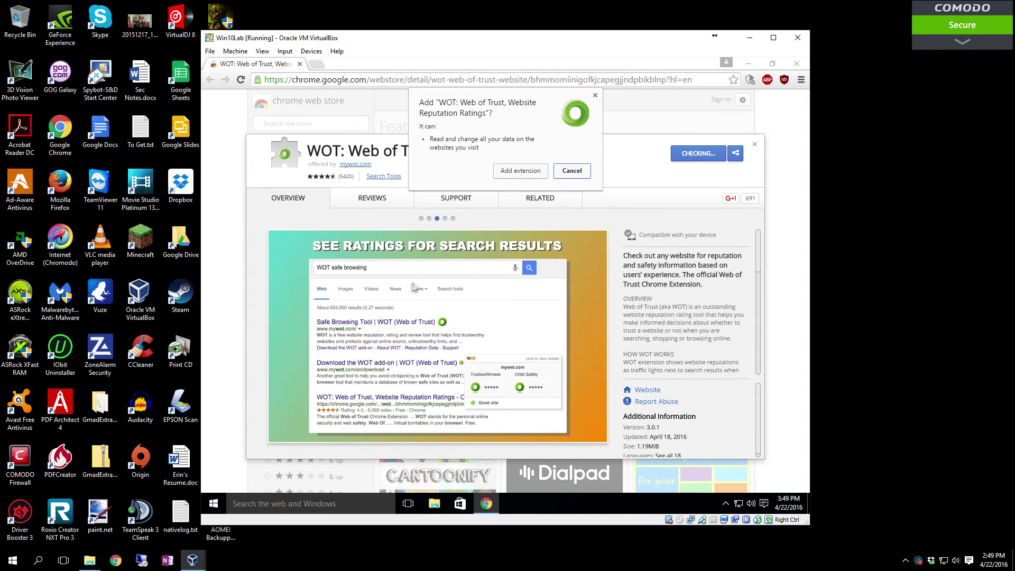
left_click(501, 172)
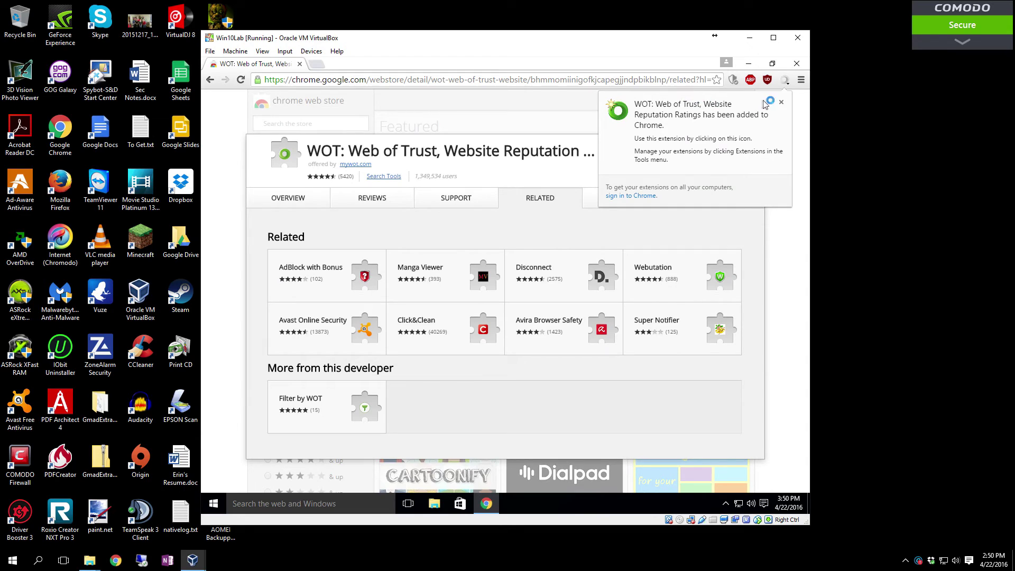
Step: Dismiss the WOT notification and close all remaining tabs, shutting Chrome
left_click(781, 102)
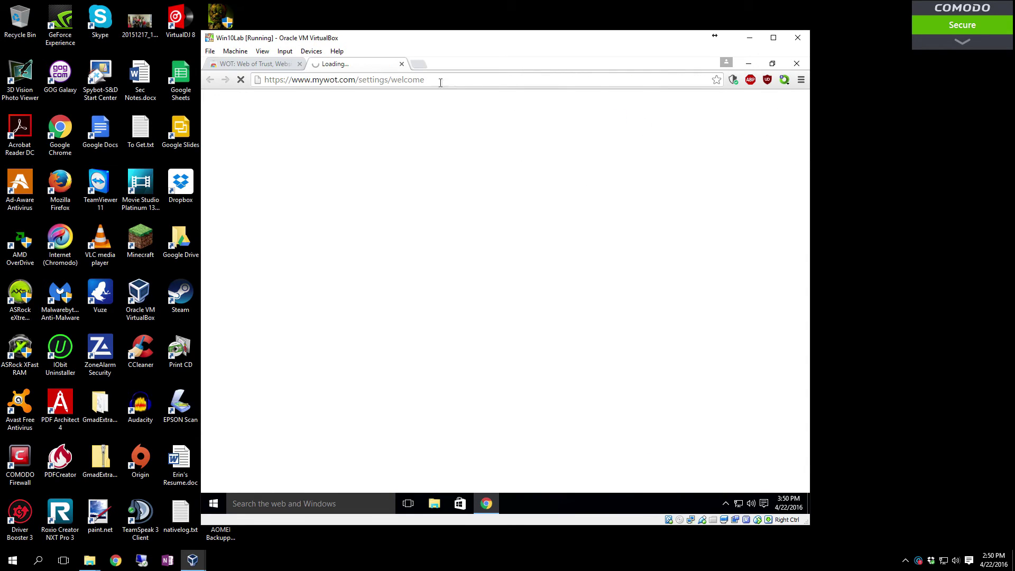
left_click(401, 64)
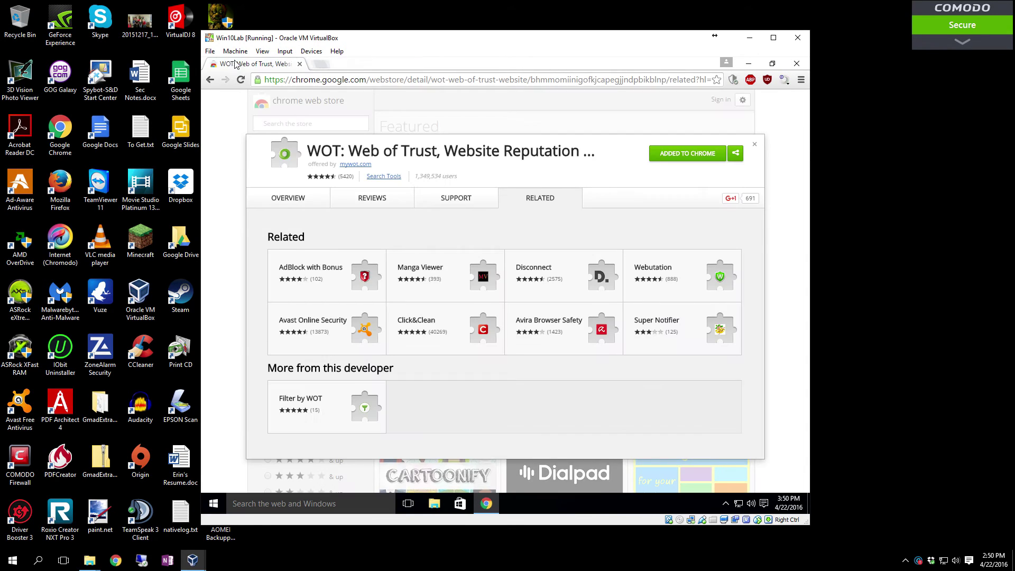
left_click(300, 64)
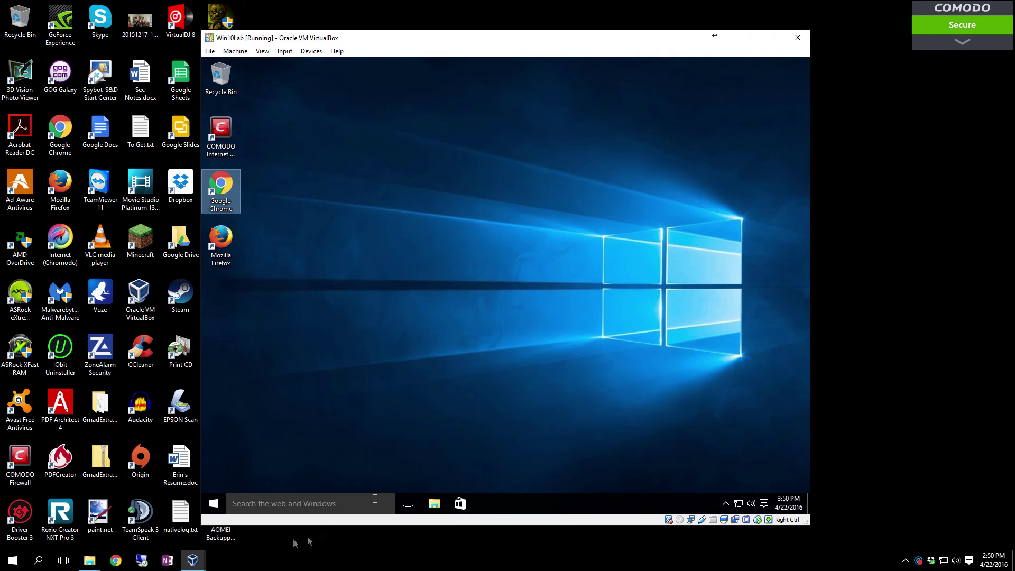
double_click(220, 190)
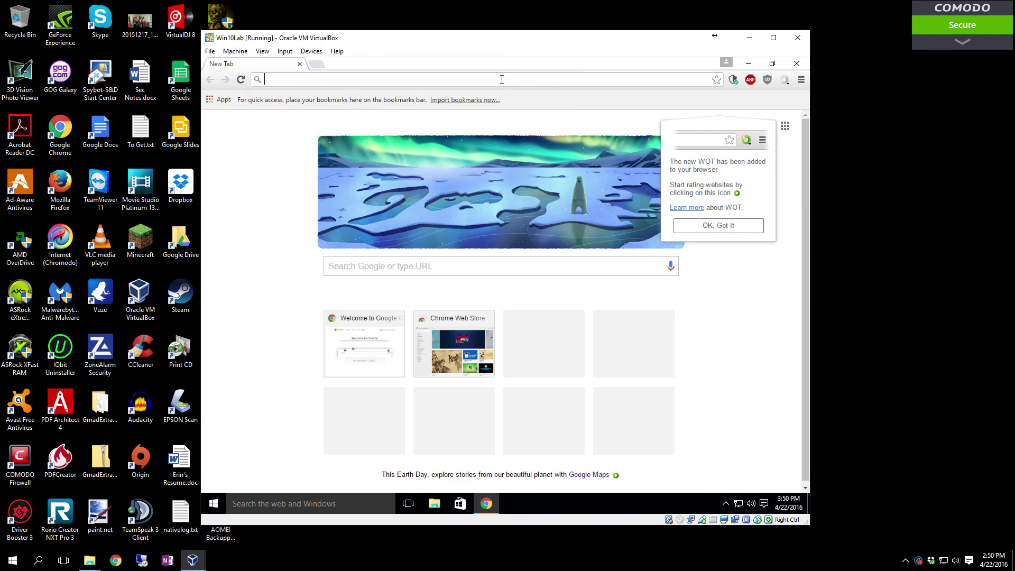
type("www.facebo")
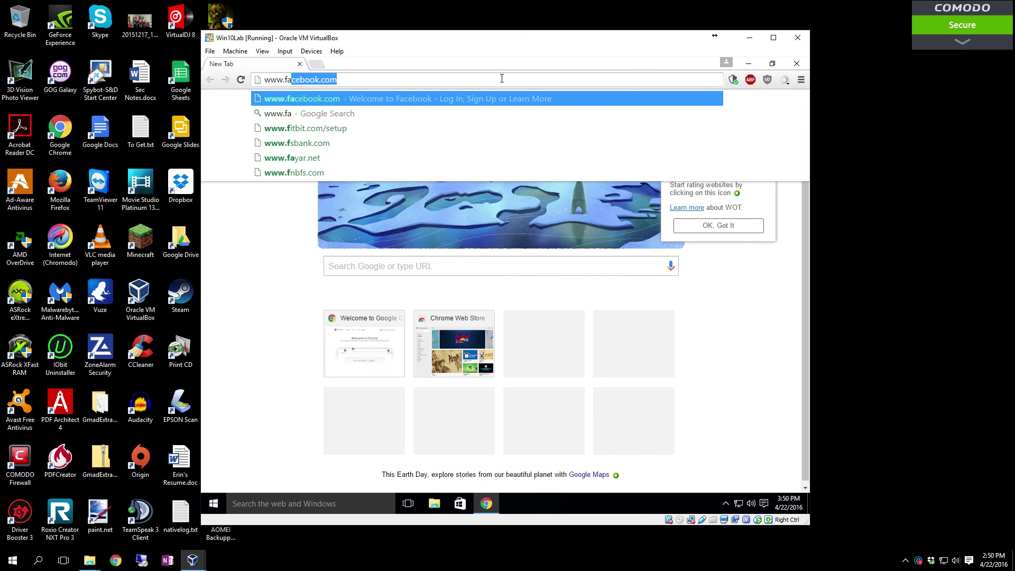
type("ok")
key("Return")
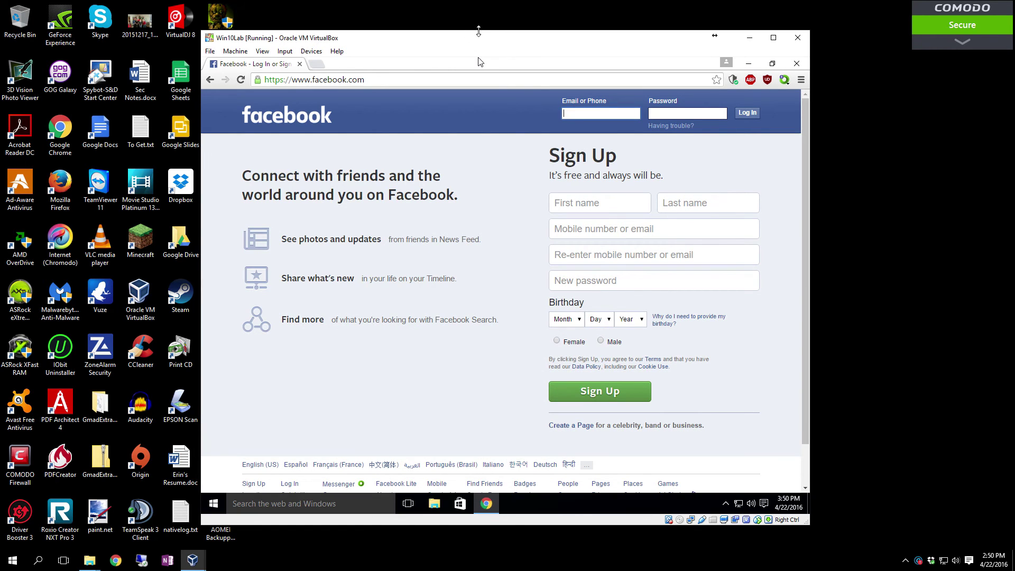
left_click(734, 82)
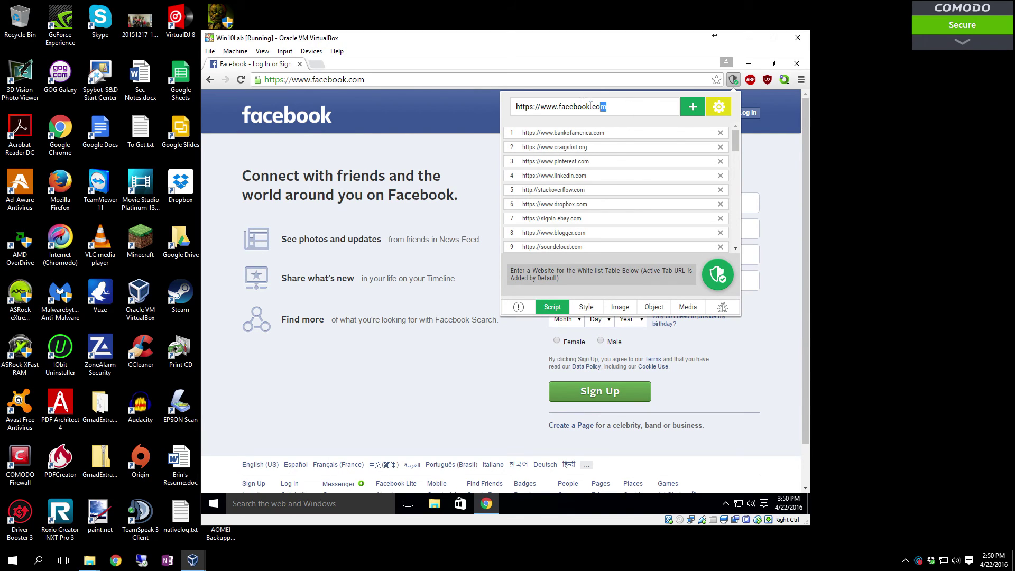
left_click_drag(590, 105, 517, 102)
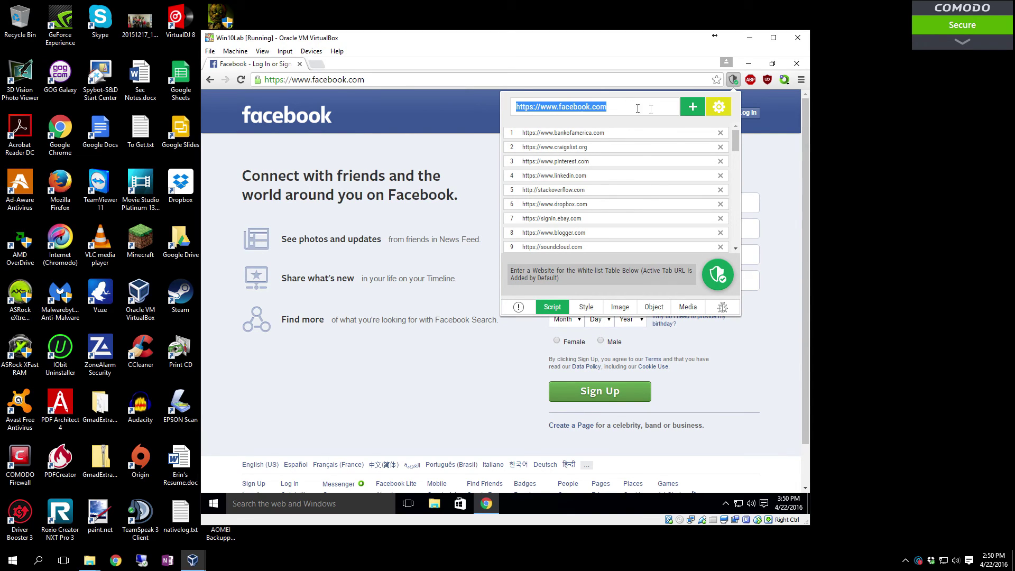
left_click(620, 109)
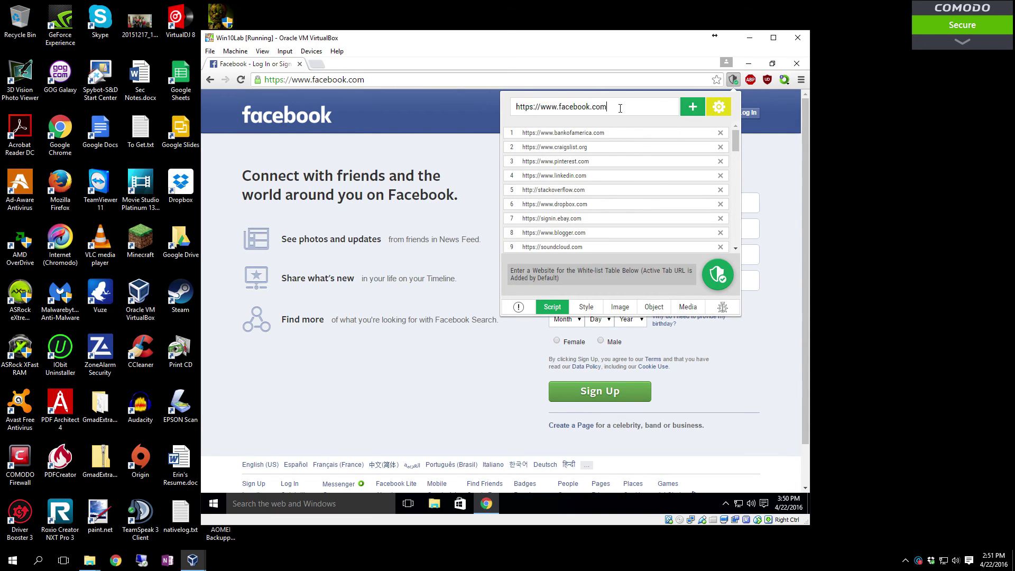
left_click(692, 110)
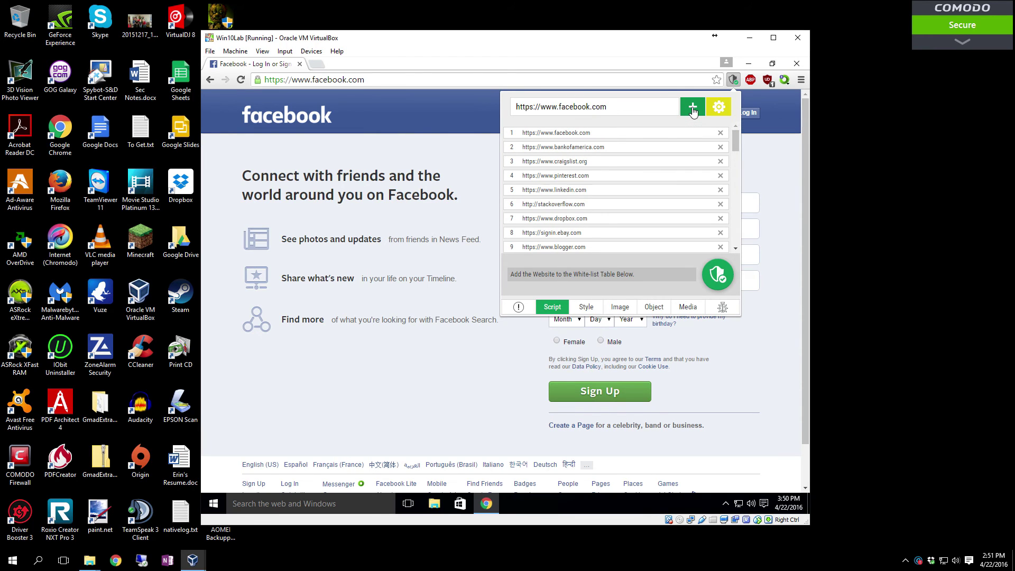
left_click(572, 82)
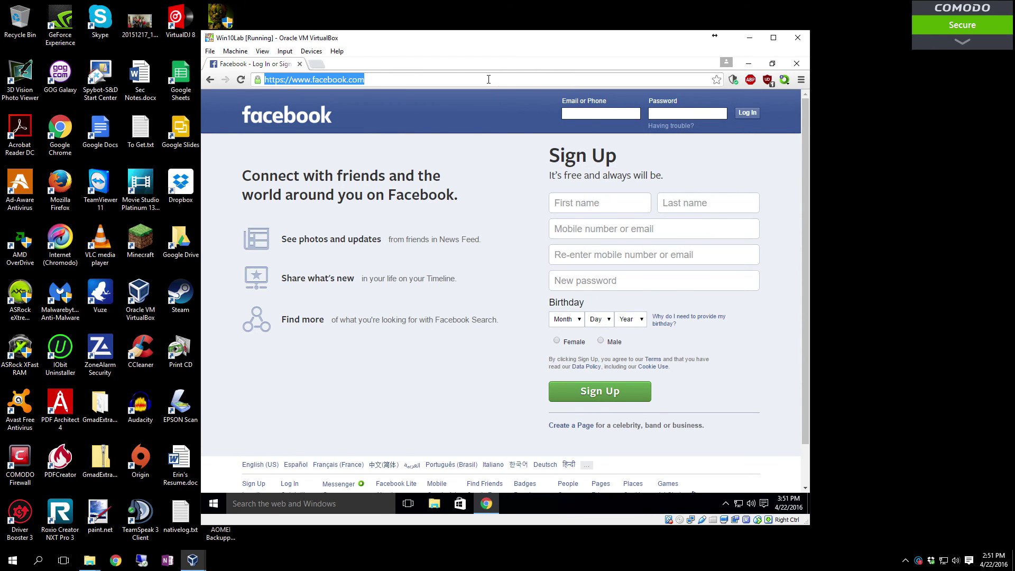
key("Return")
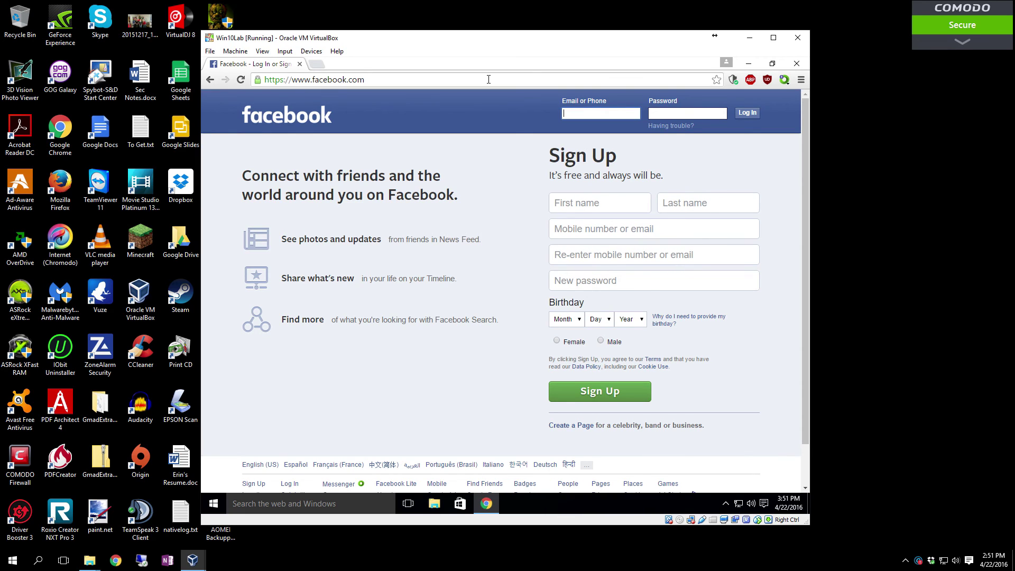